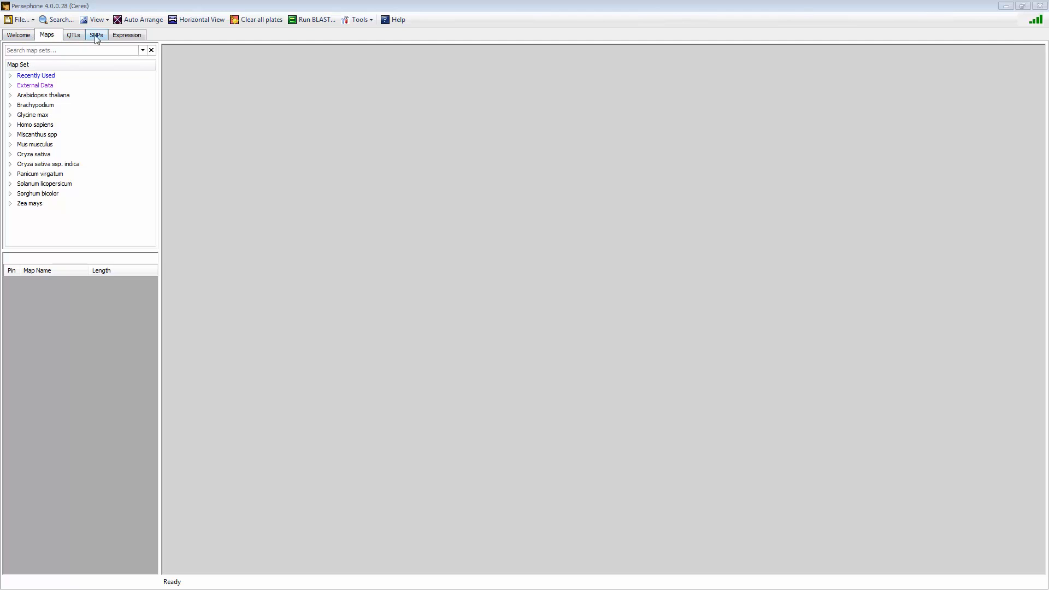
- Load the Arabidopsis annotation v. 10 [Arabidopsis thaliana] map set for SNP comparison
{"action": "left_click", "coordinate": [97, 37]}
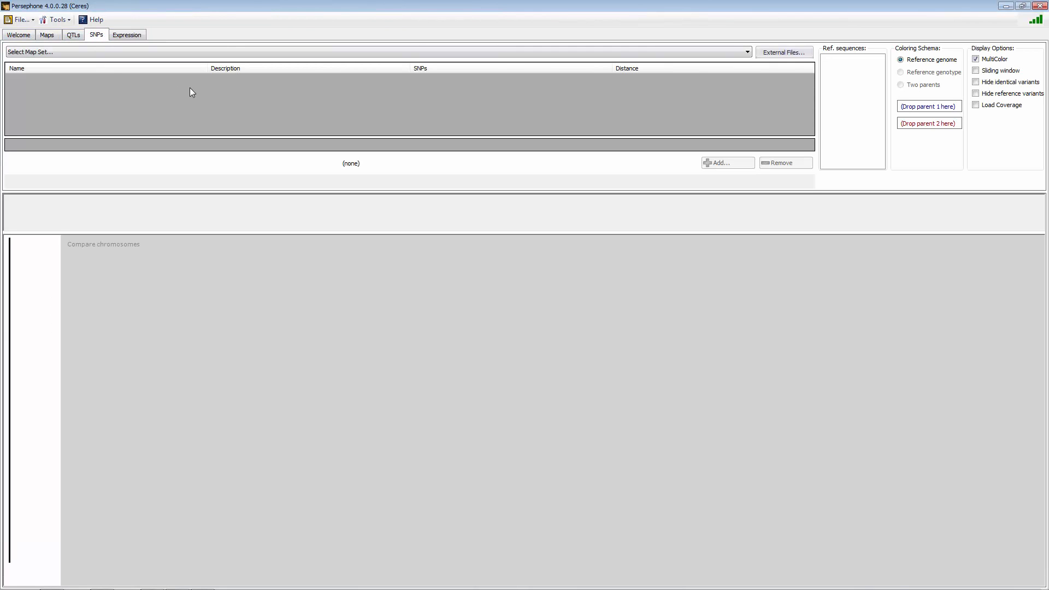
{"action": "left_click", "coordinate": [244, 52]}
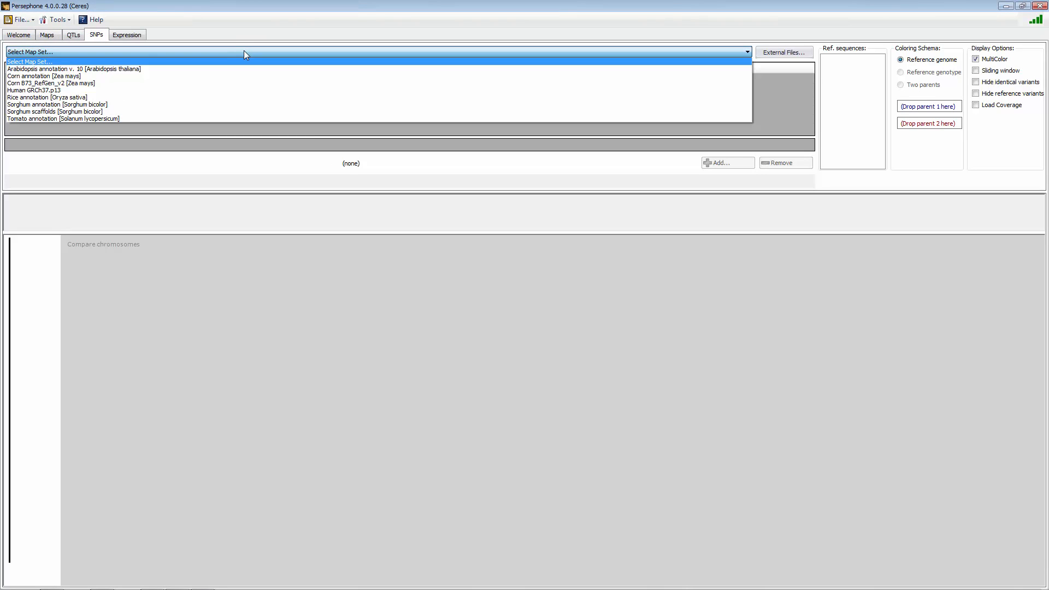
{"action": "left_click", "coordinate": [142, 69]}
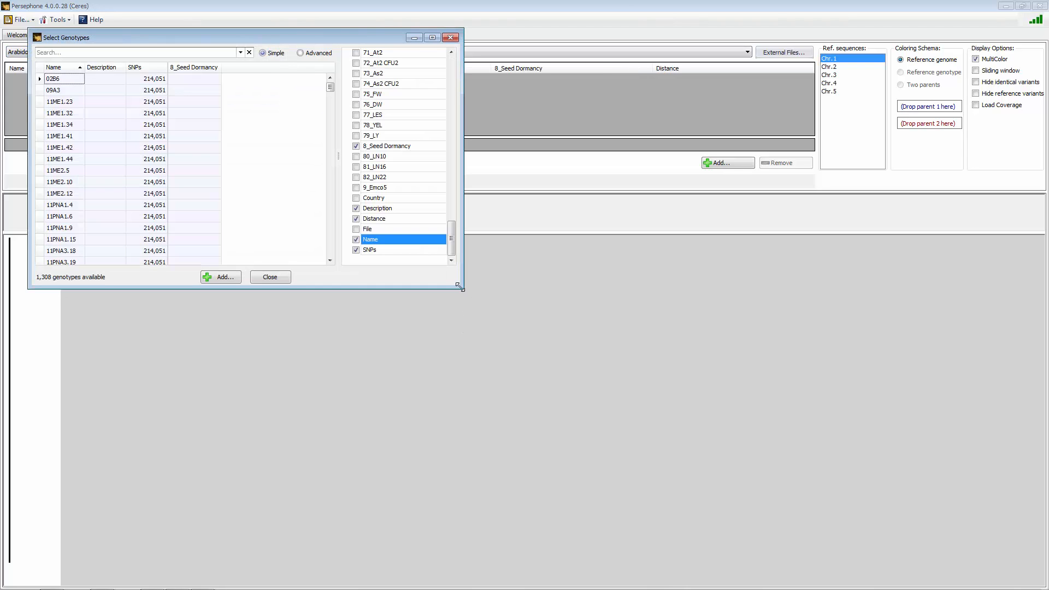
- Enlarge the genotype selection dialog and sort the genotypes by 8_Seed Dormancy in ascending order
{"action": "left_click_drag", "start_coordinate": [464, 291], "coordinate": [649, 458]}
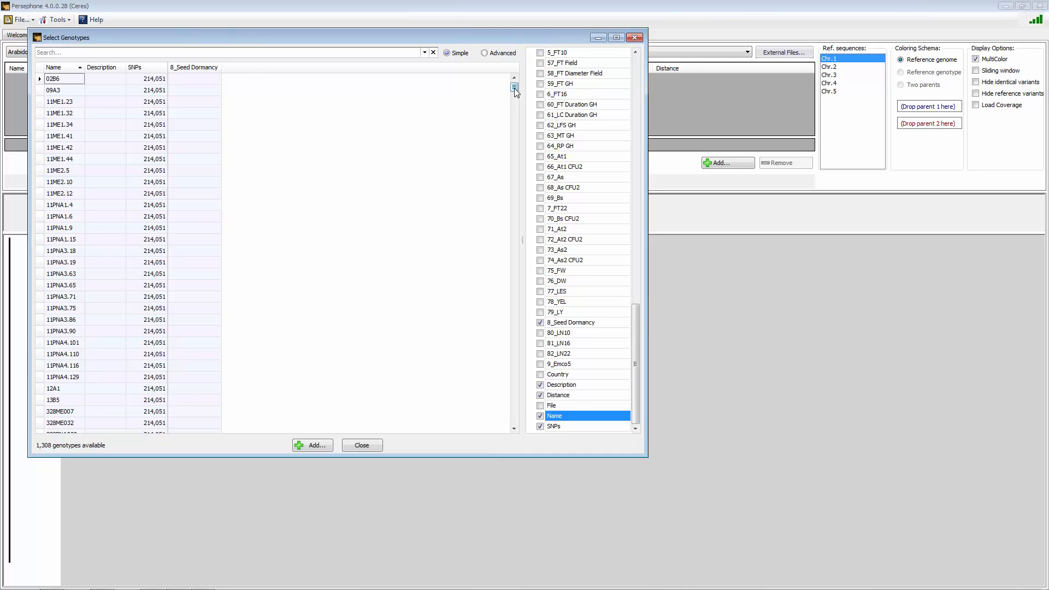
{"action": "mouse_move", "coordinate": [514, 87]}
{"action": "left_mouse_down"}
{"action": "mouse_move", "coordinate": [514, 418]}
{"action": "mouse_move", "coordinate": [507, 77]}
{"action": "left_mouse_up"}
{"action": "mouse_move", "coordinate": [633, 356]}
{"action": "left_mouse_down"}
{"action": "mouse_move", "coordinate": [648, 103]}
{"action": "mouse_move", "coordinate": [628, 165]}
{"action": "mouse_move", "coordinate": [635, 376]}
{"action": "left_mouse_up"}
{"action": "left_click", "coordinate": [201, 71]}
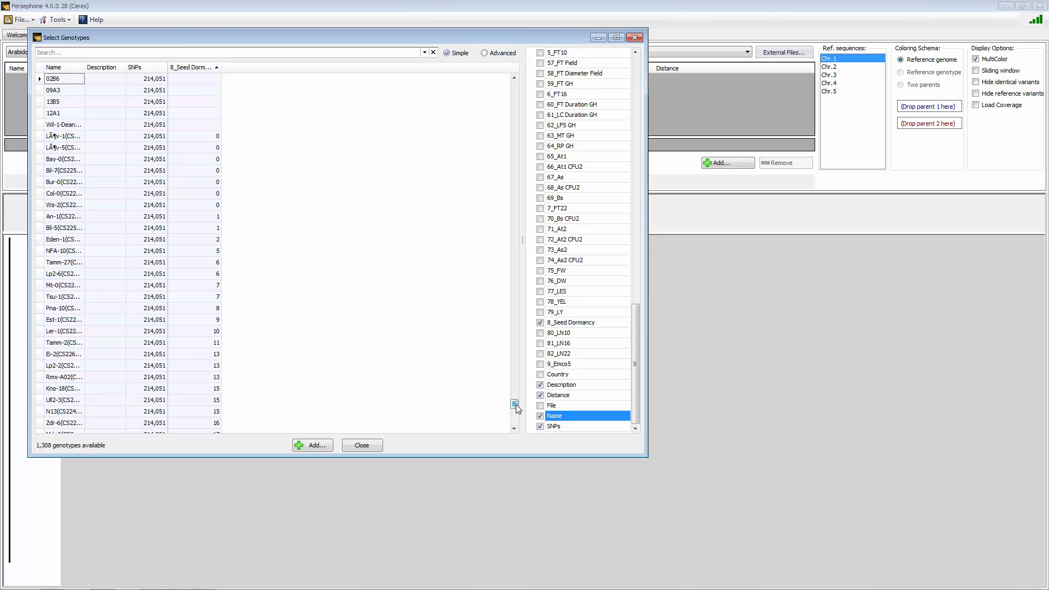
- Add the ten genotypes with the highest and the ten with the lowest seed dormancy values to the comparison and finish the selection
{"action": "left_click_drag", "start_coordinate": [517, 405], "coordinate": [516, 419]}
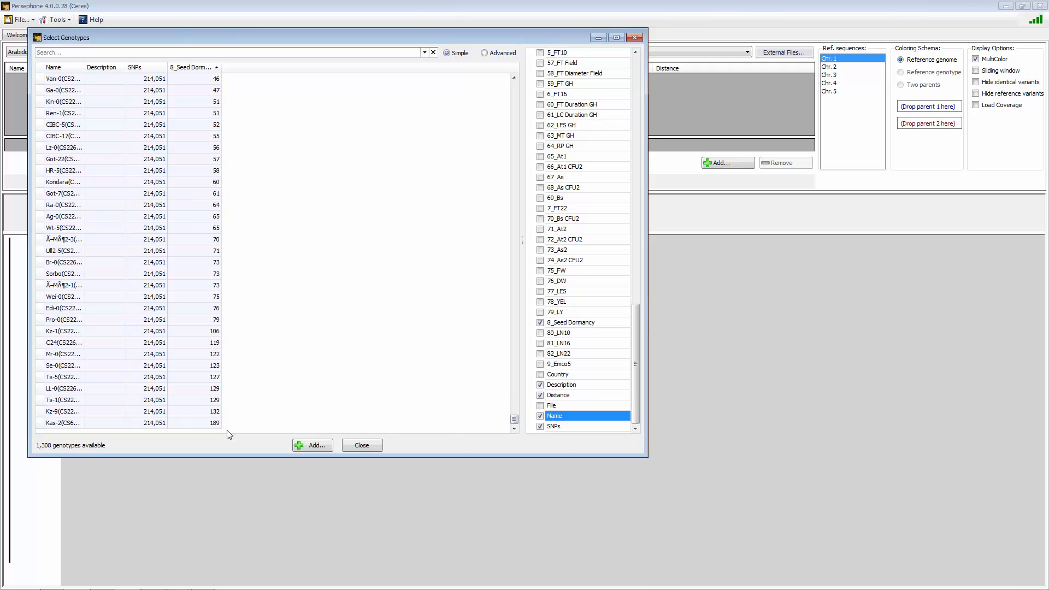
{"action": "left_click", "coordinate": [214, 427]}
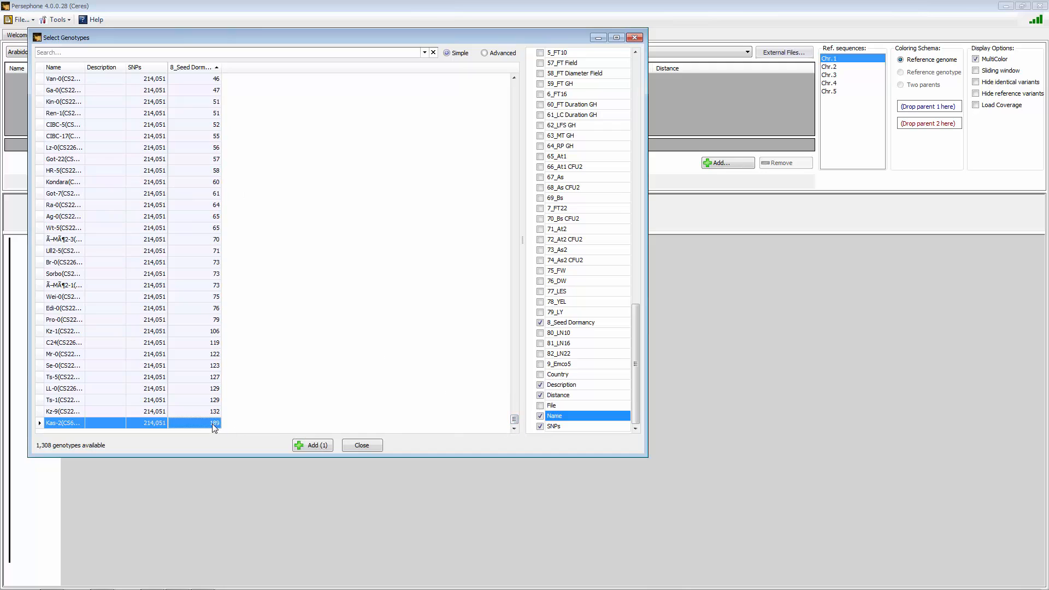
{"action": "left_click", "coordinate": [216, 324], "text": "shift"}
{"action": "left_click_drag", "start_coordinate": [515, 423], "coordinate": [517, 405]}
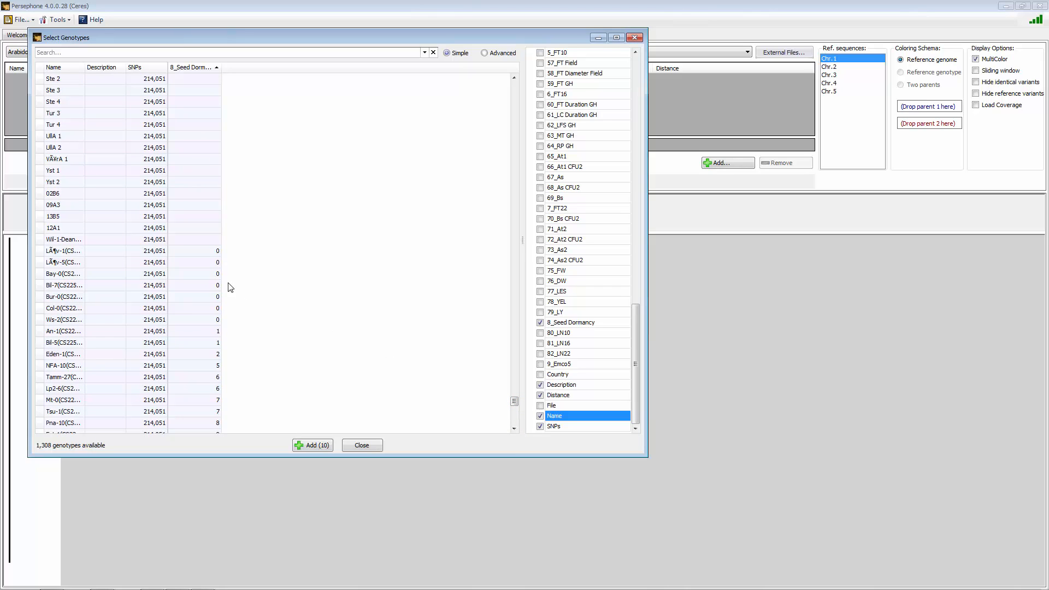
{"action": "left_click_drag", "start_coordinate": [207, 256], "coordinate": [195, 398]}
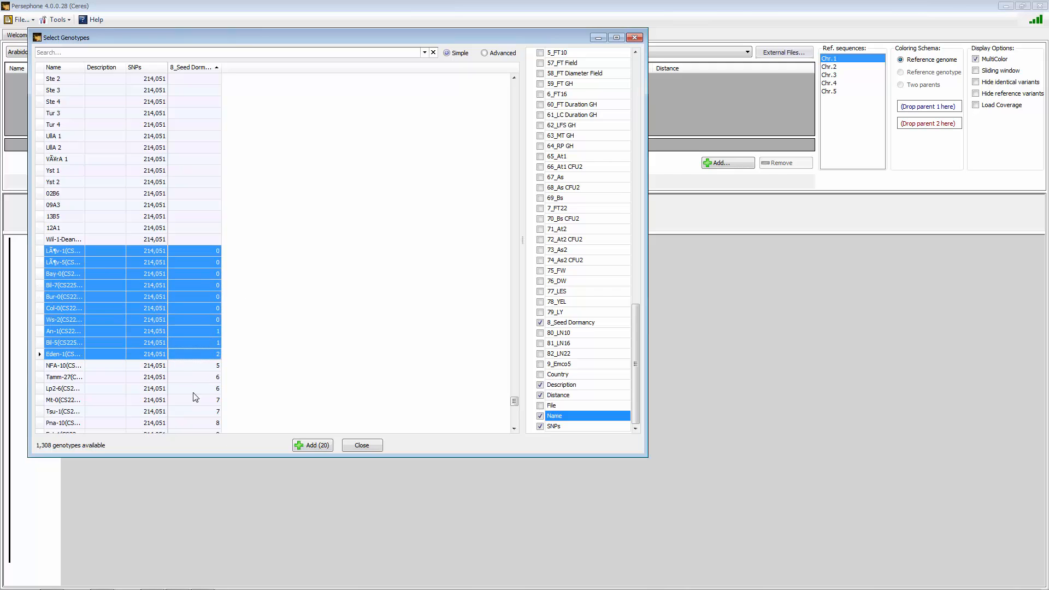
{"action": "left_click", "coordinate": [317, 446]}
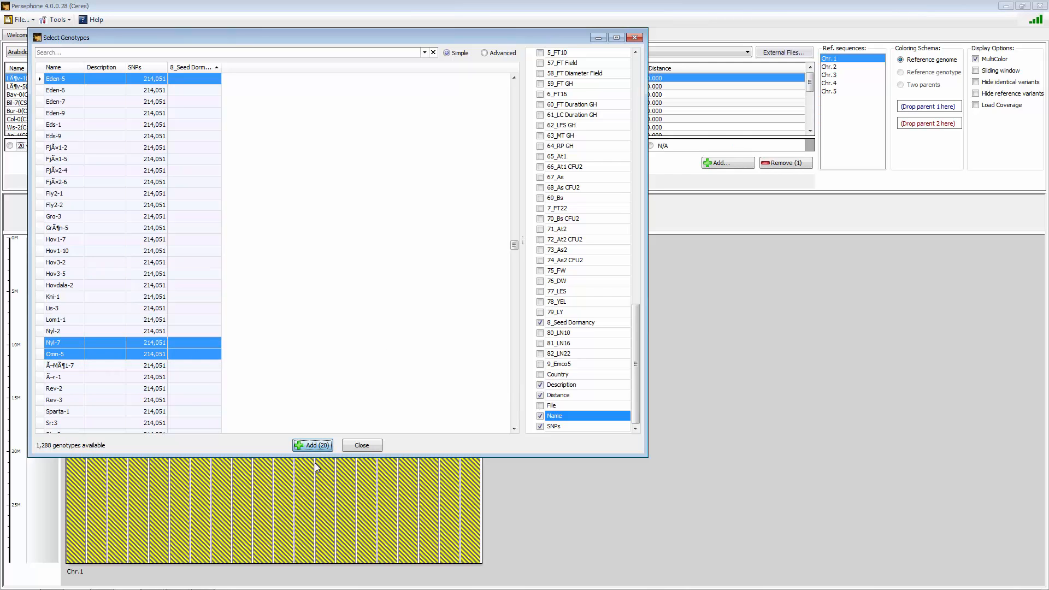
{"action": "left_click", "coordinate": [362, 446]}
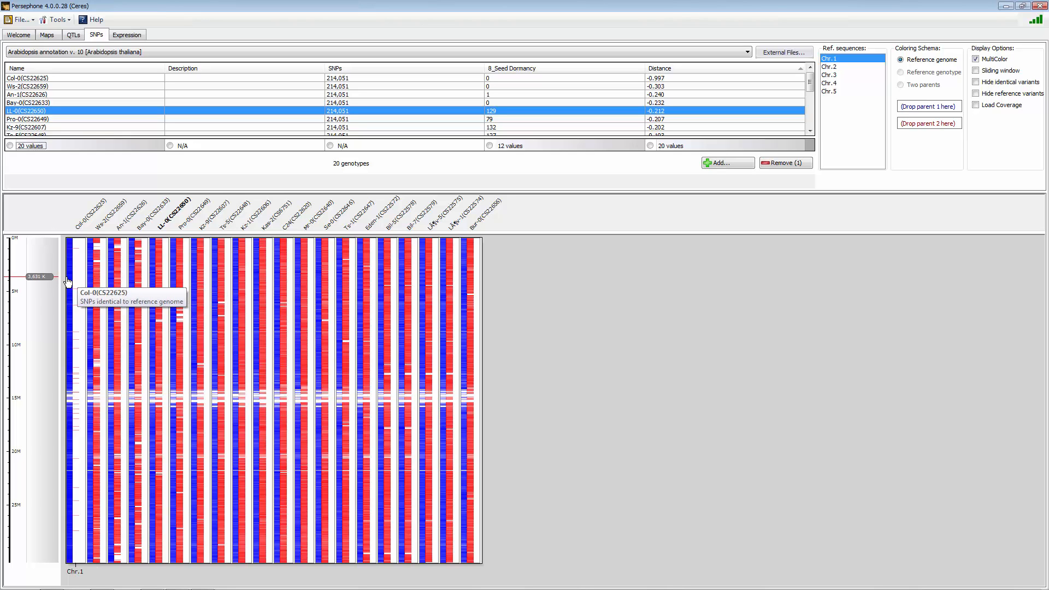
- Show Chr.2 beside Chr.1 in the genotype comparison and return to Chr.1 alone
{"action": "left_click", "coordinate": [836, 67], "text": "ctrl"}
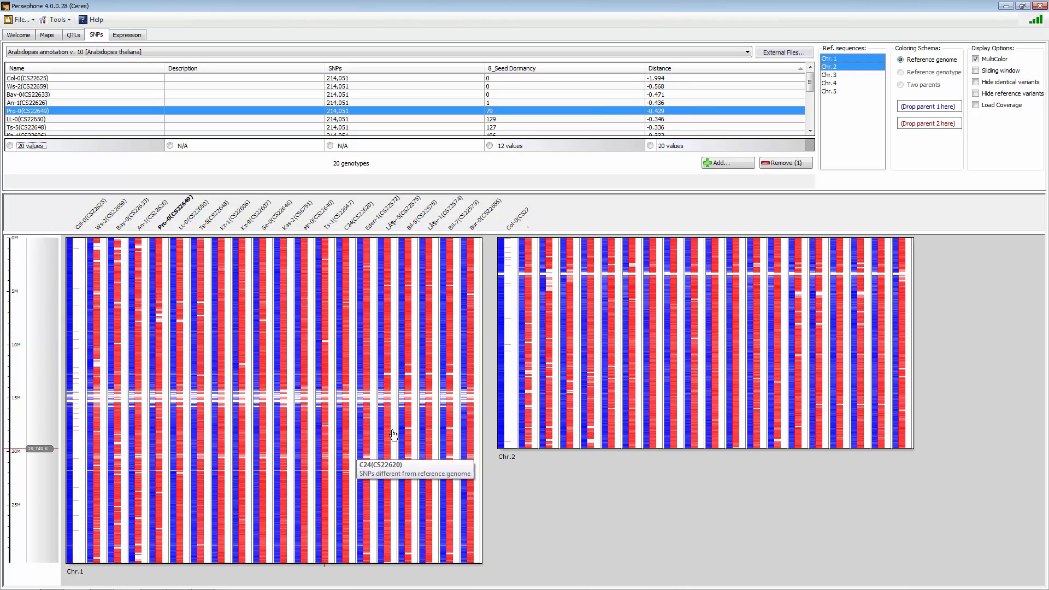
{"action": "left_click", "coordinate": [836, 59]}
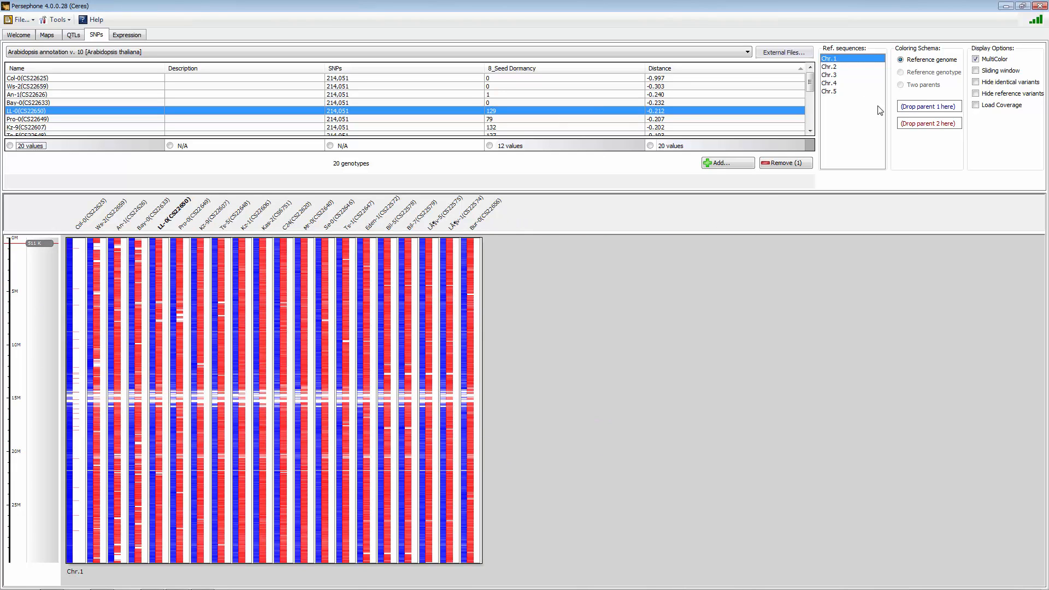
- Open Chr.1 from the SNP comparison in the map view and widen its SNP track to show all genotypes
{"action": "left_click", "coordinate": [302, 338]}
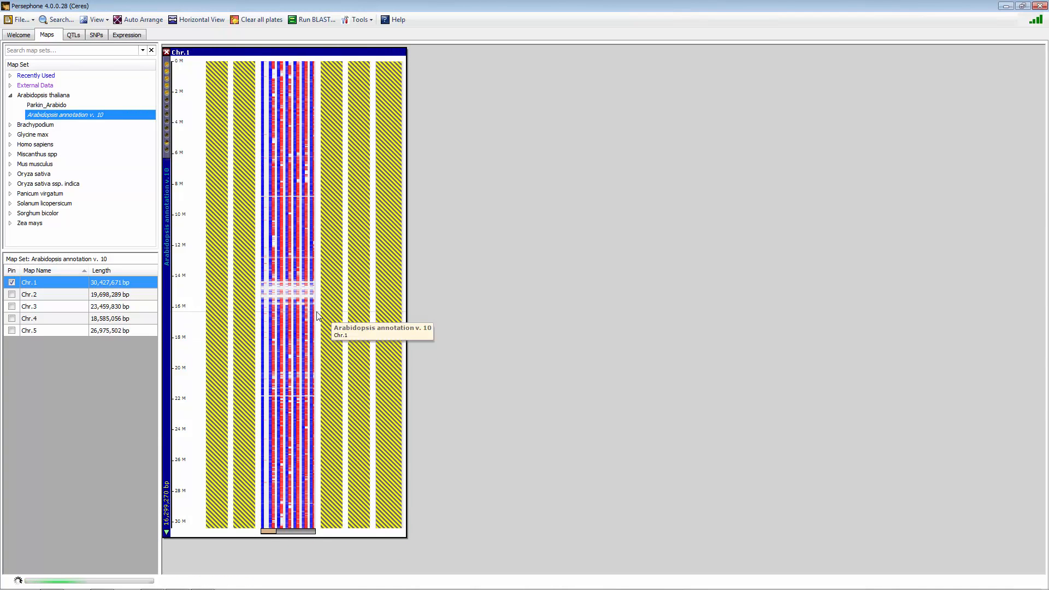
{"action": "mouse_move", "coordinate": [316, 312]}
{"action": "left_mouse_down"}
{"action": "mouse_move", "coordinate": [441, 315]}
{"action": "mouse_move", "coordinate": [435, 306]}
{"action": "left_mouse_up"}
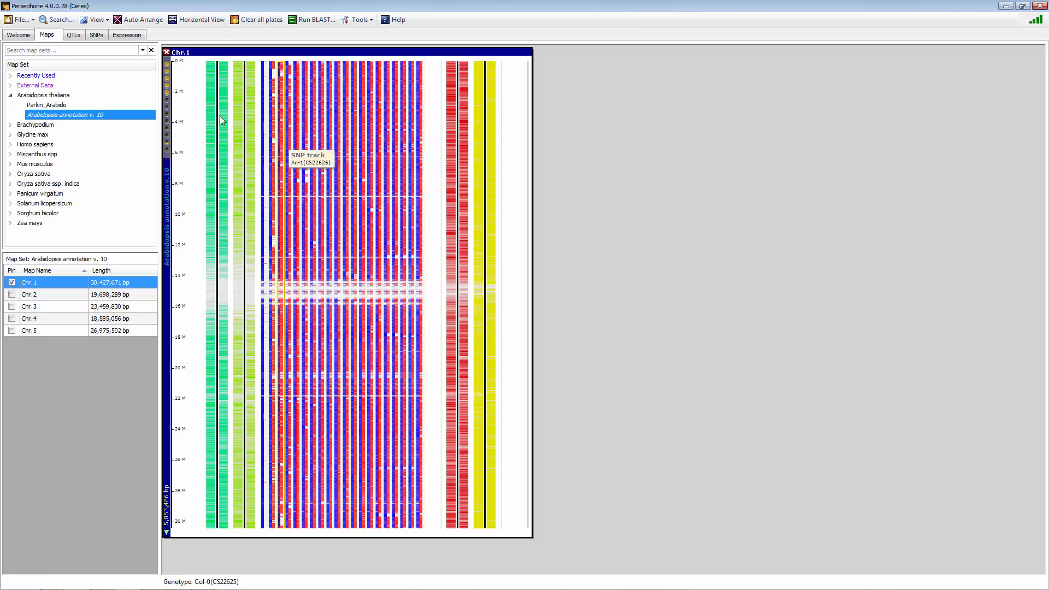
- Open the sequence view for the Chr.1 region from about 2,718 K to 2,790 K and enlarge its track area
{"action": "scroll", "coordinate": [203, 104], "scroll_direction": "up", "scroll_amount": 5}
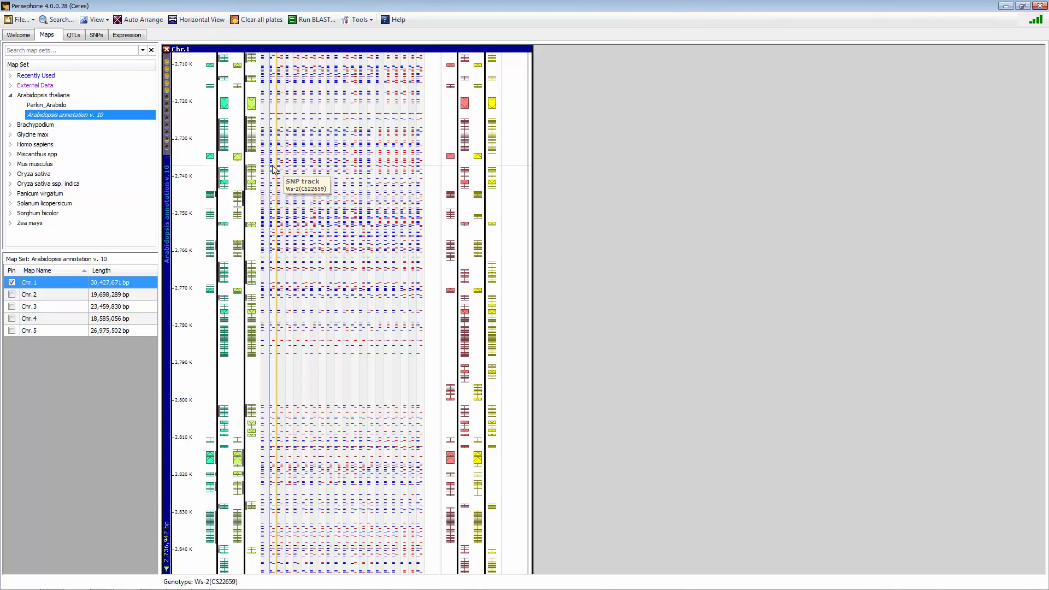
{"action": "key", "text": "ctrl"}
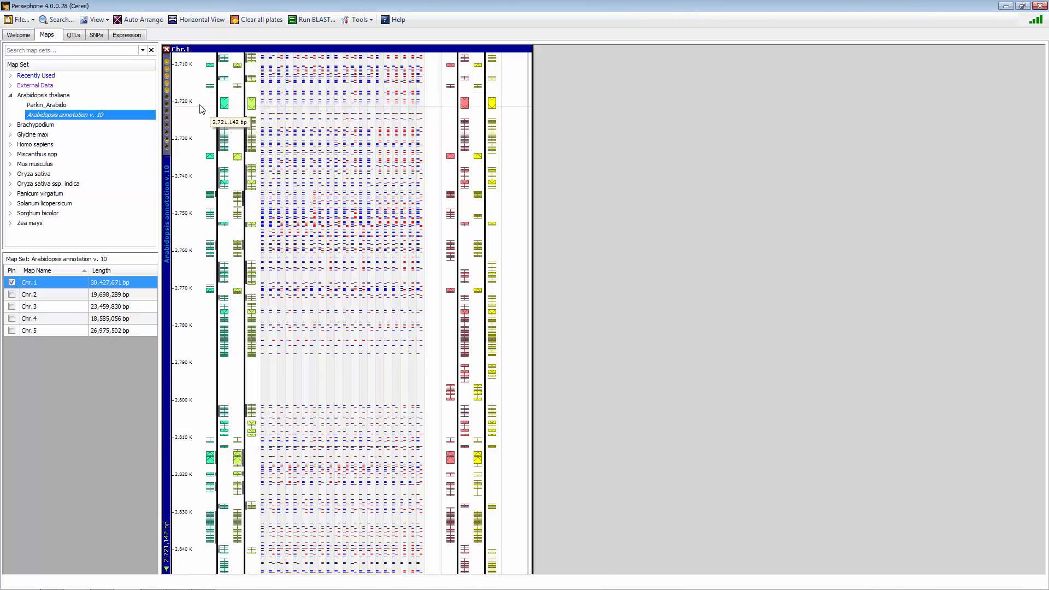
{"action": "left_click_drag", "start_coordinate": [199, 95], "coordinate": [186, 362]}
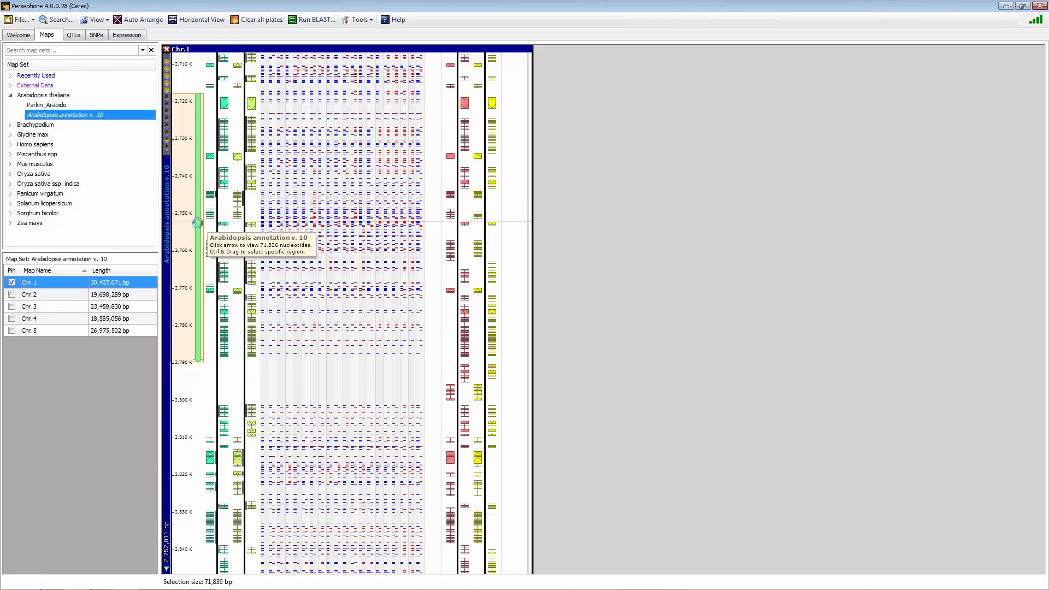
{"action": "left_click", "coordinate": [197, 223]}
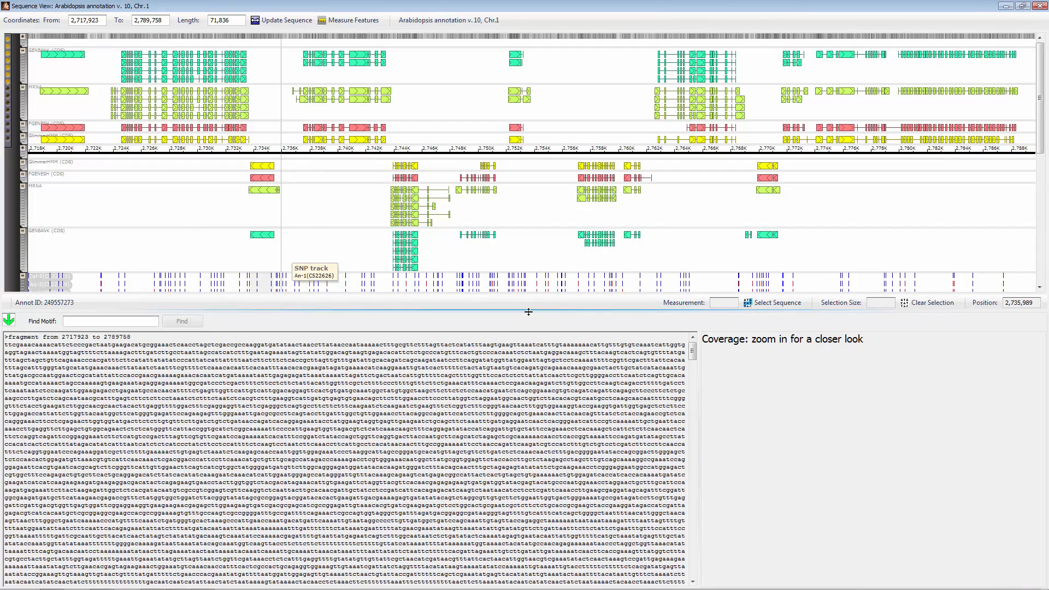
{"action": "left_click_drag", "start_coordinate": [529, 320], "coordinate": [519, 449]}
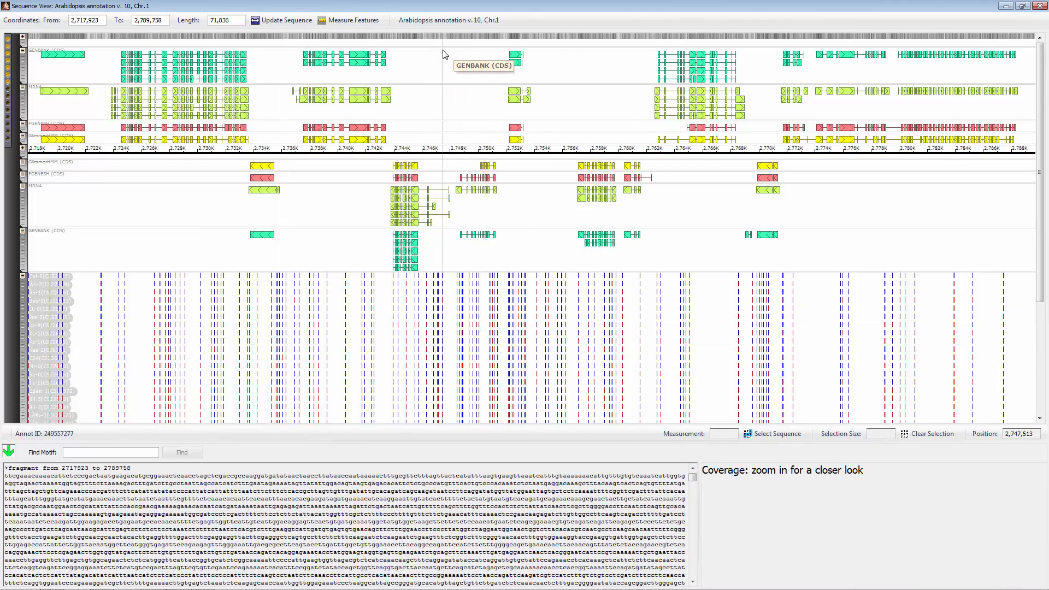
- Examine the individual SNP bases of the genotypes around 2,747 K and the genotype labels of the SNP track
{"action": "scroll", "coordinate": [437, 73], "scroll_direction": "up", "scroll_amount": 5}
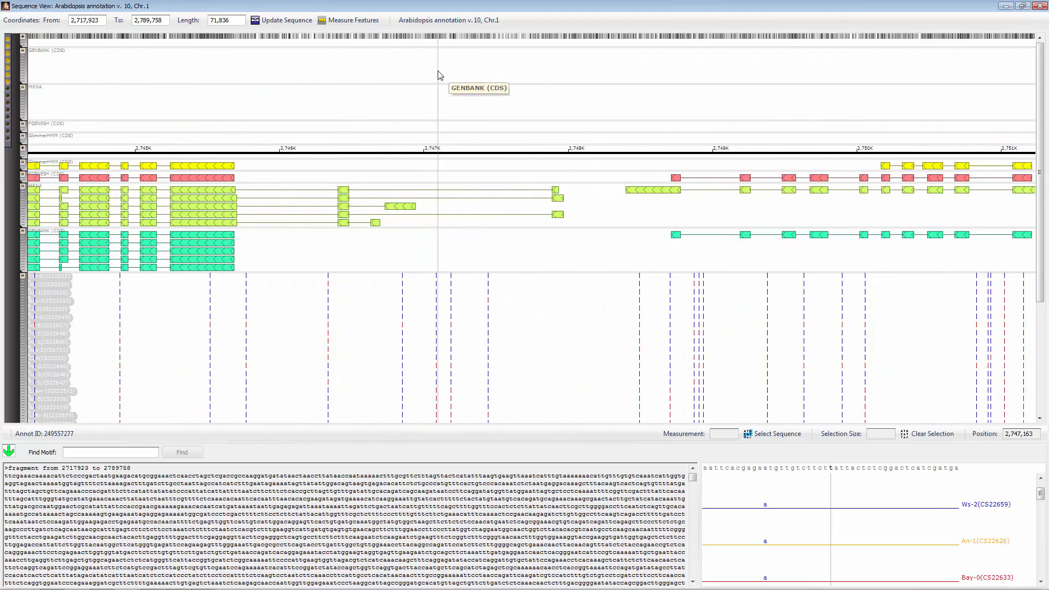
{"action": "left_click", "coordinate": [562, 180]}
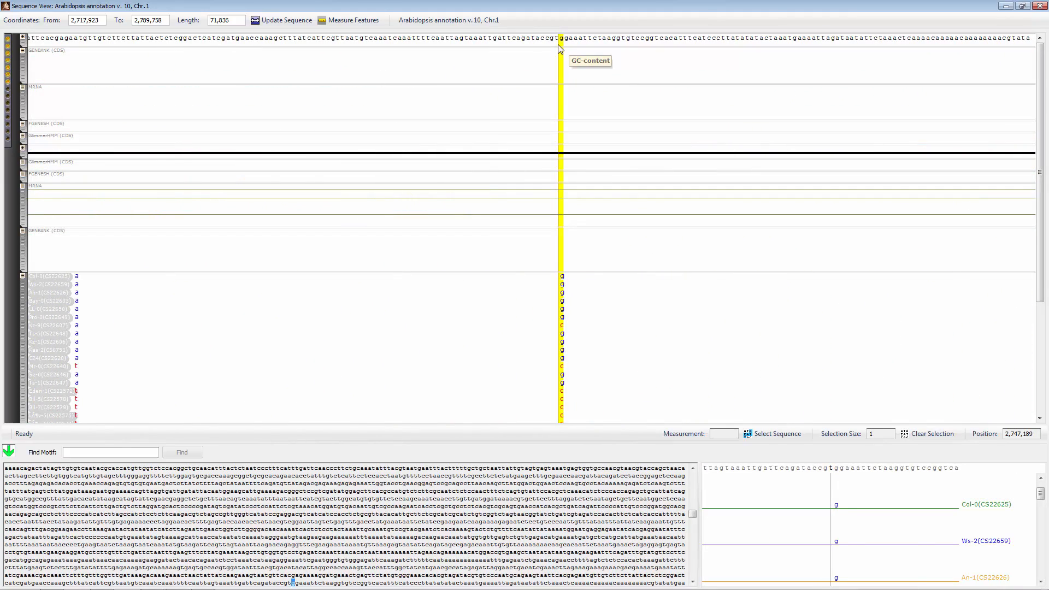
{"action": "scroll", "coordinate": [467, 66], "scroll_direction": "down", "scroll_amount": 1}
{"action": "scroll", "coordinate": [468, 66], "scroll_direction": "down", "scroll_amount": 5}
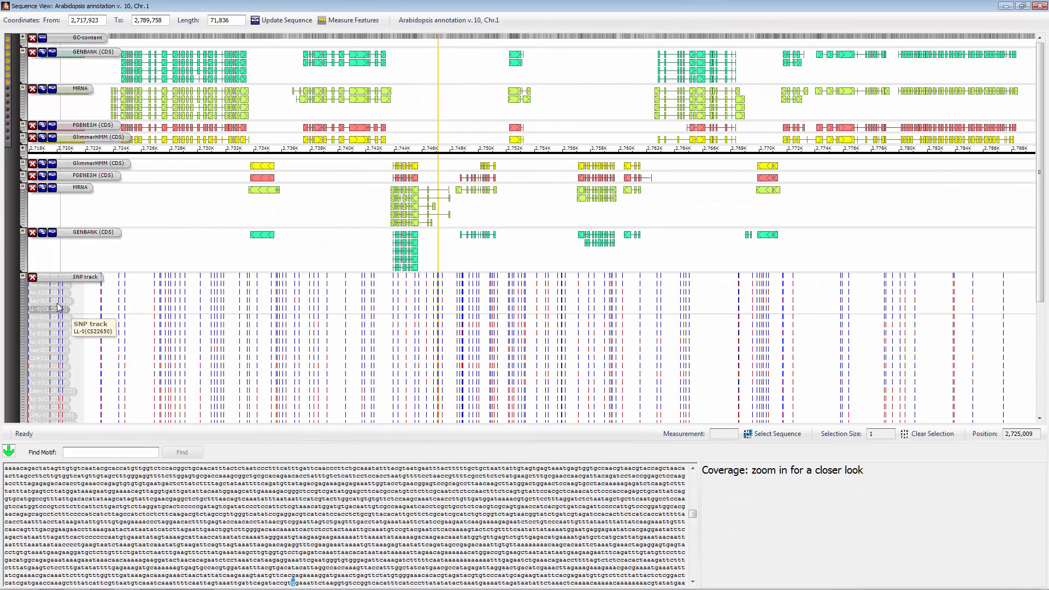
{"action": "mouse_move", "coordinate": [48, 378]}
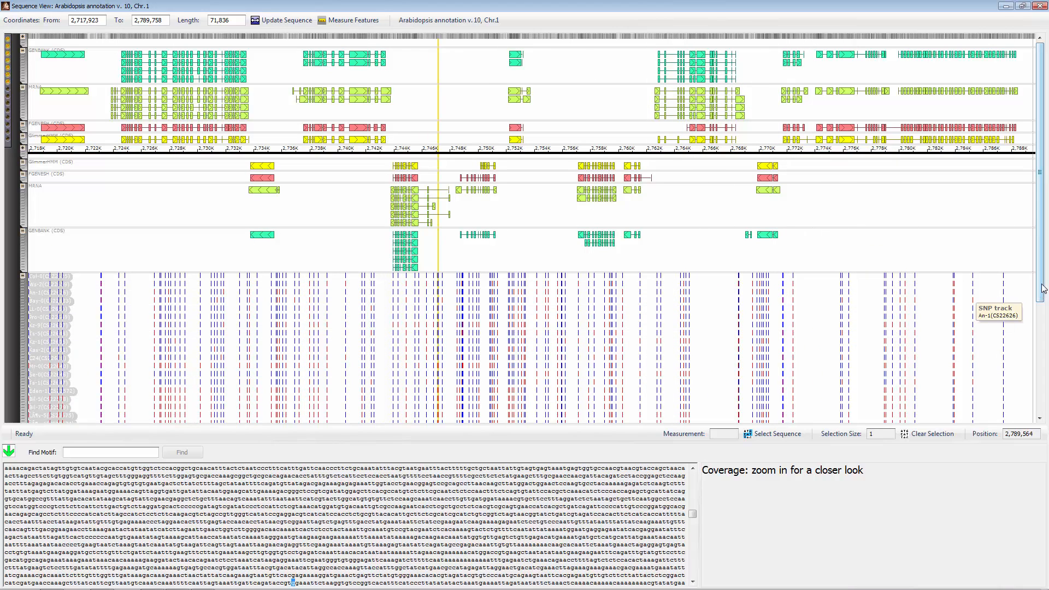
- Generate translations from the SNP track for the gene at about 2,778 K
{"action": "scroll", "coordinate": [1043, 290], "scroll_direction": "down", "scroll_amount": 2}
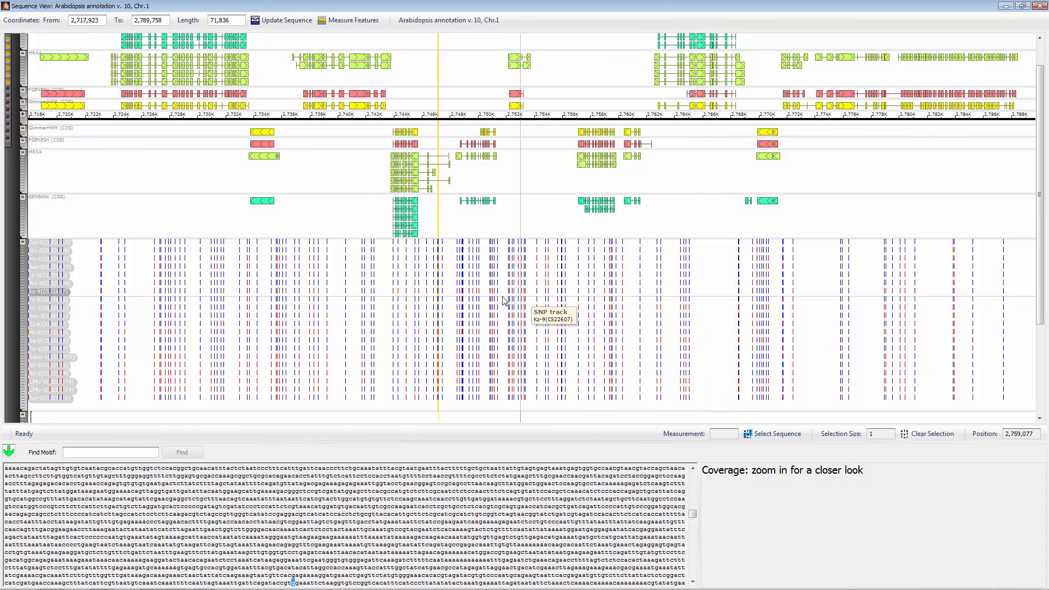
{"action": "right_click", "coordinate": [876, 295]}
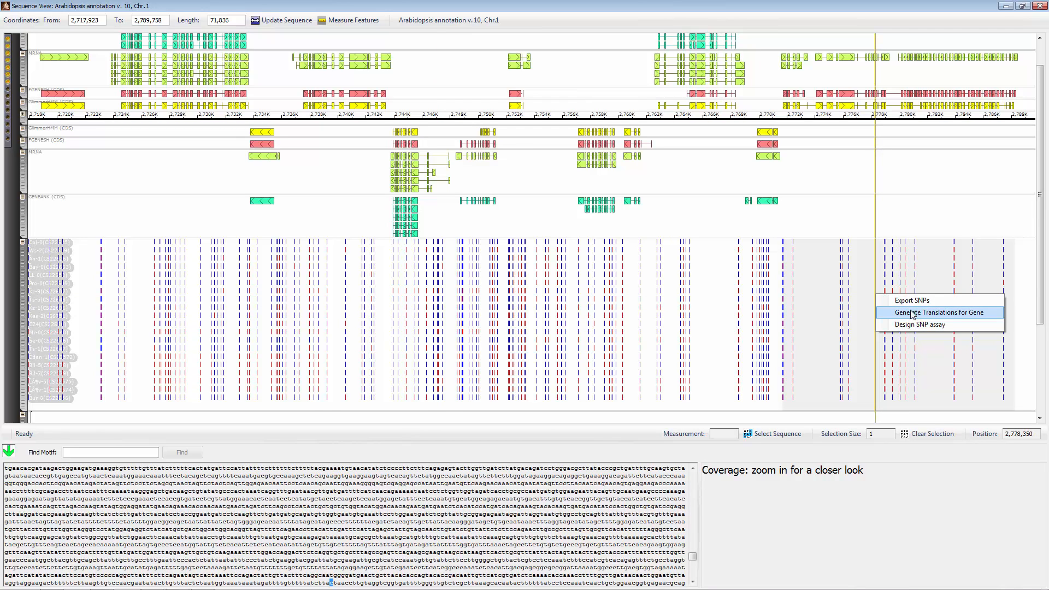
{"action": "left_click", "coordinate": [932, 314]}
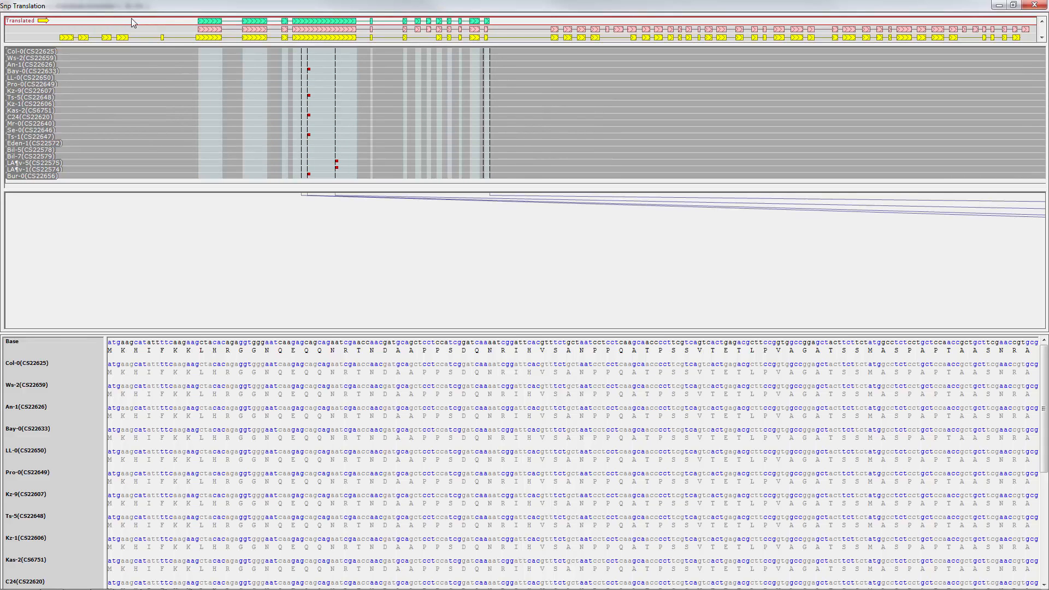
- Examine the sequence alignment at the marked amino acid changes of Bay-0(CS22633) and Löv-5(CS22575)
{"action": "left_click", "coordinate": [309, 71]}
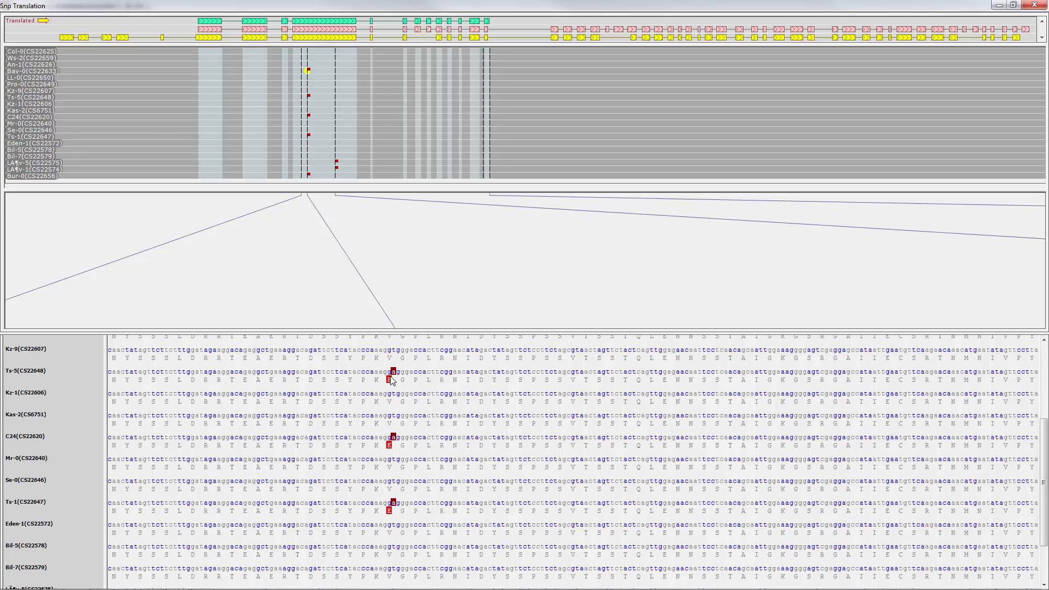
{"action": "left_click", "coordinate": [336, 163]}
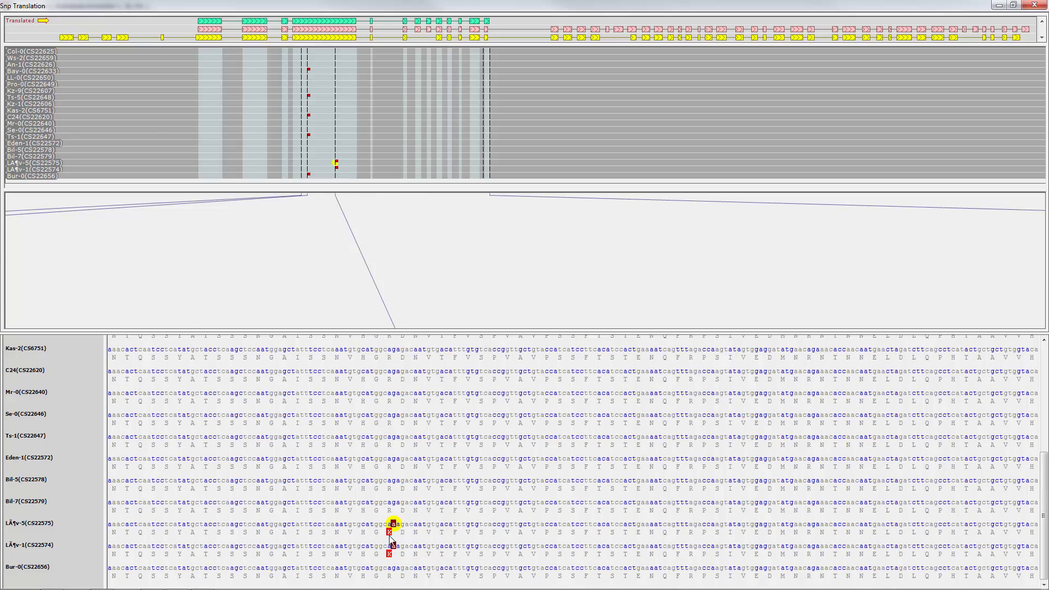
- View the SNP translations of the red and the yellow gene models in turn and close the translation window
{"action": "left_click", "coordinate": [208, 30]}
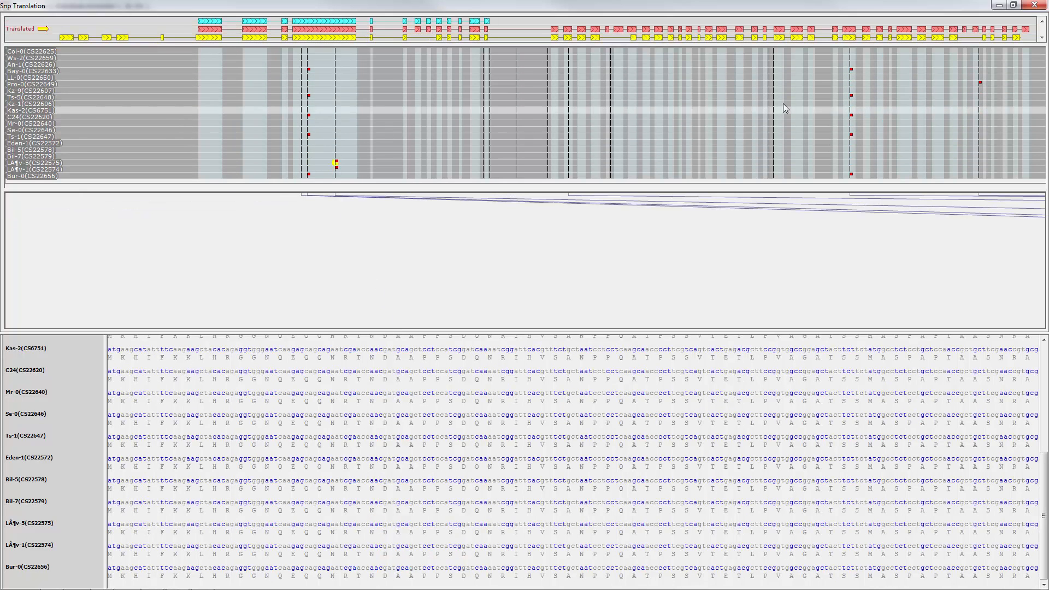
{"action": "left_click", "coordinate": [207, 38]}
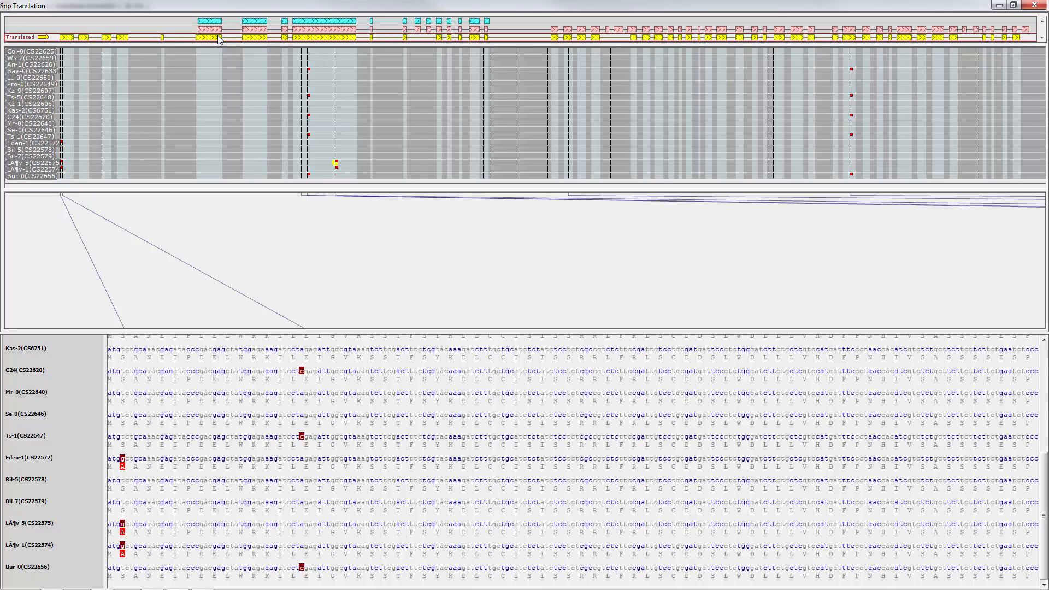
{"action": "left_click", "coordinate": [1022, 9]}
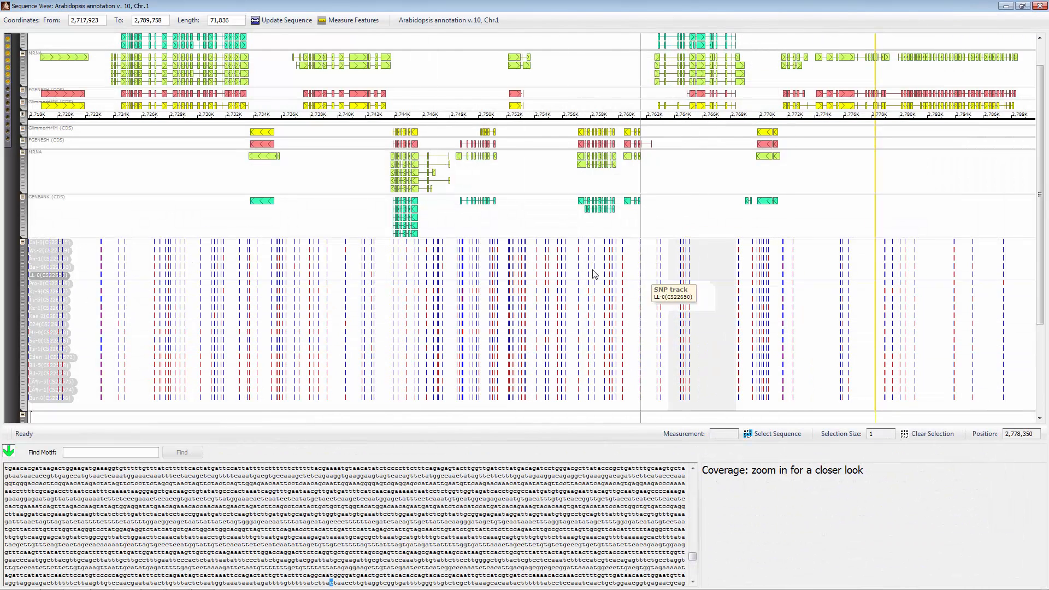
- Bring up the SNP track commands for the gene at about 2,744.5 K
{"action": "right_click", "coordinate": [402, 286]}
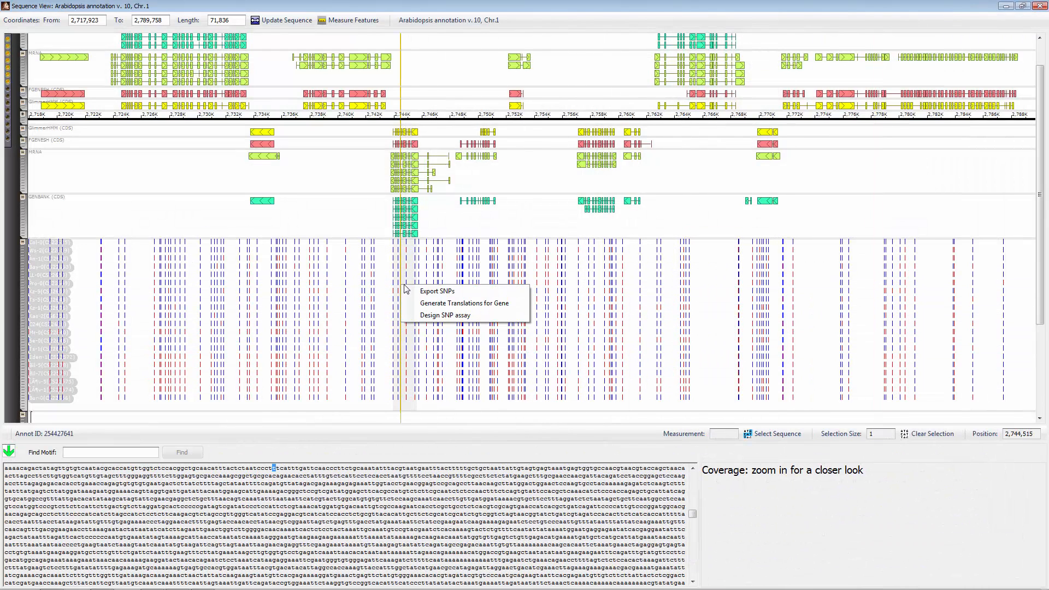